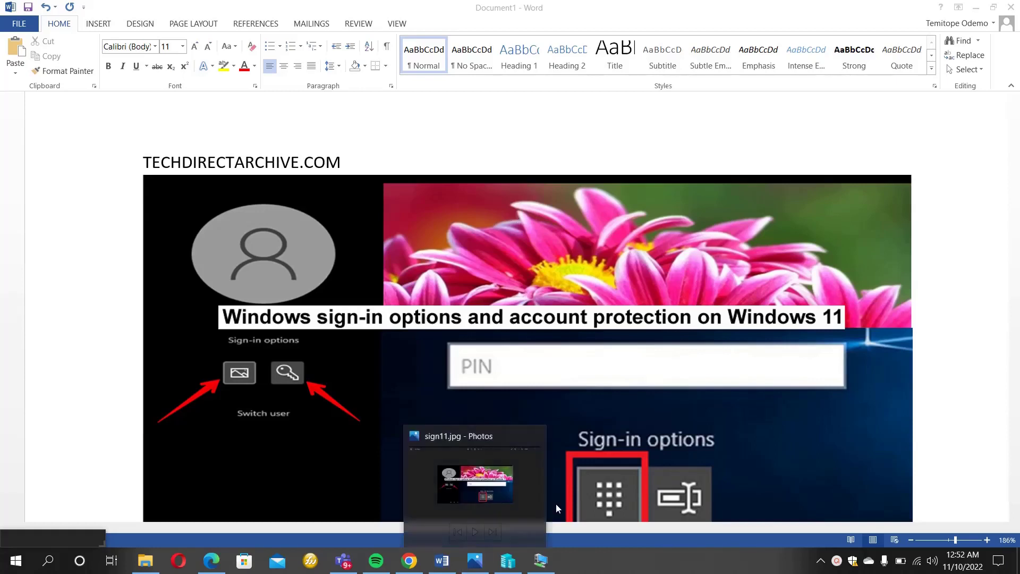
# Step: In the VM, open Settings from the Start right-click menu and go to Accounts
pyautogui.click(541, 567)
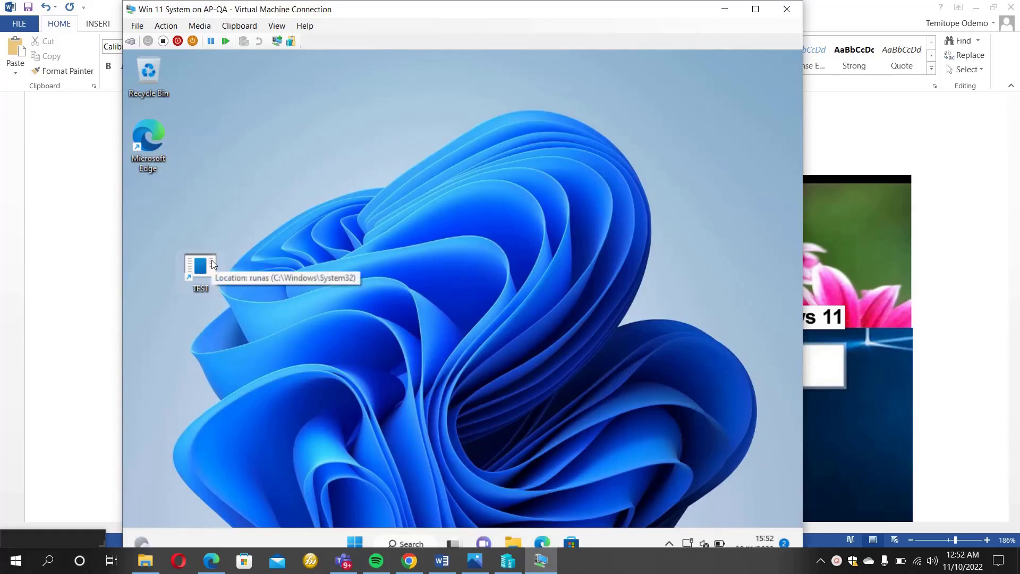
pyautogui.rightClick(358, 535)
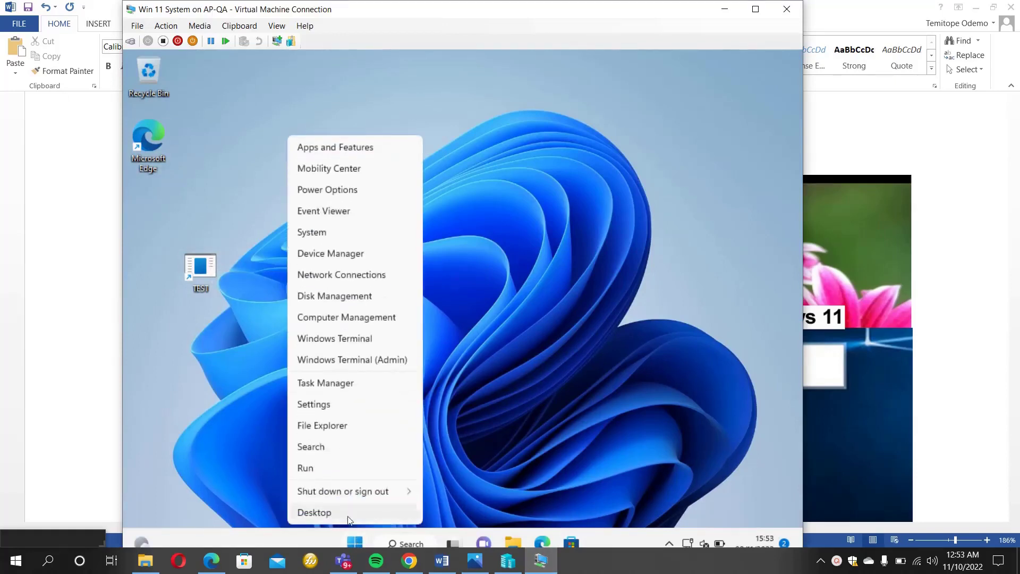
pyautogui.click(323, 413)
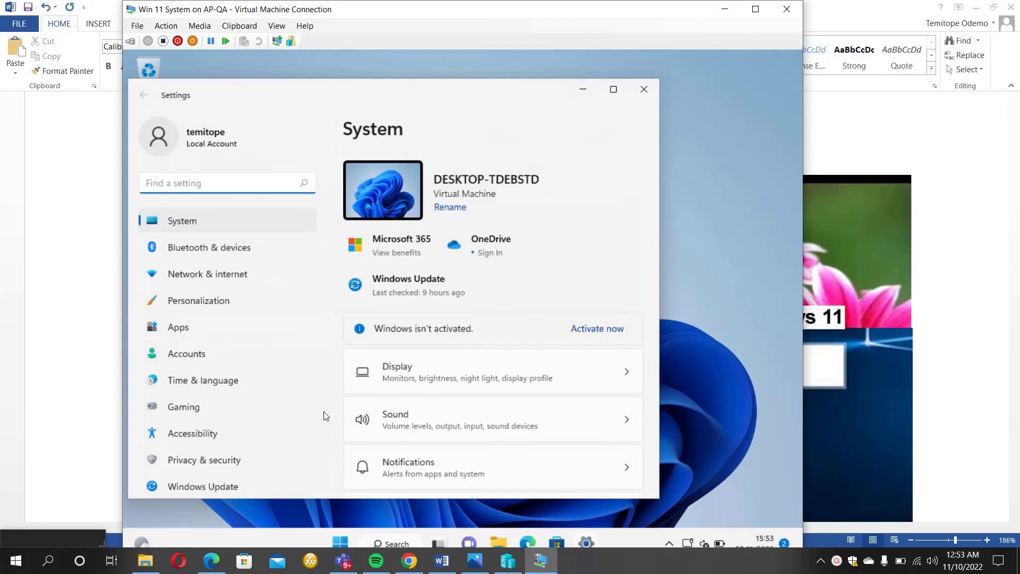
pyautogui.click(181, 356)
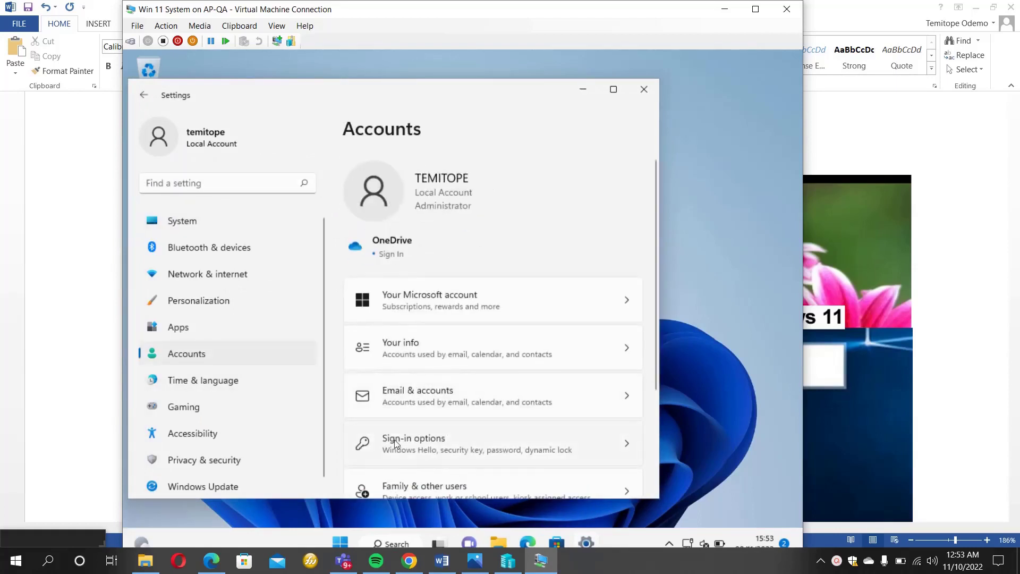
# Step: Expand the PIN option, verify the account password, then cancel PIN setup
pyautogui.click(421, 440)
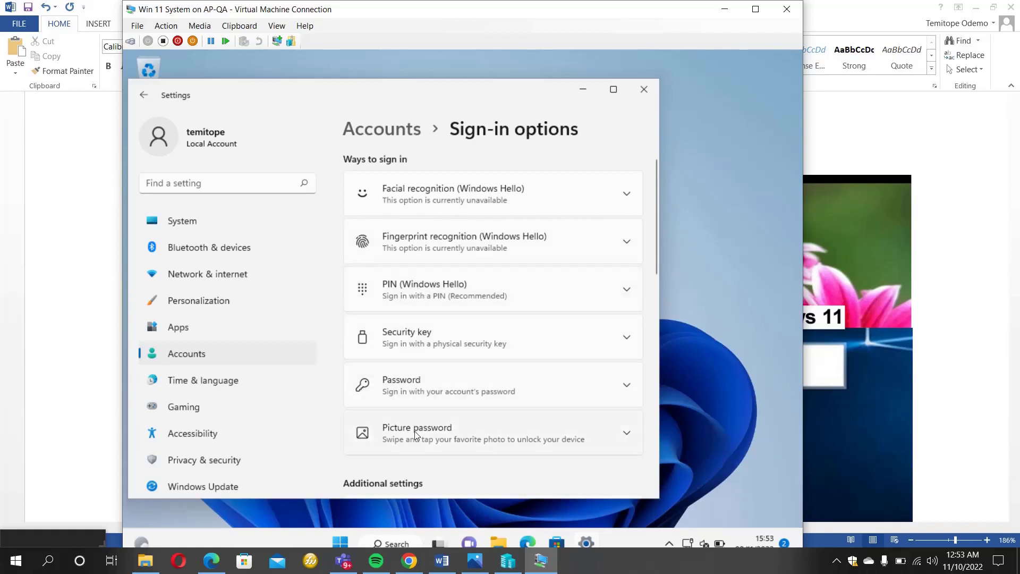
pyautogui.click(412, 293)
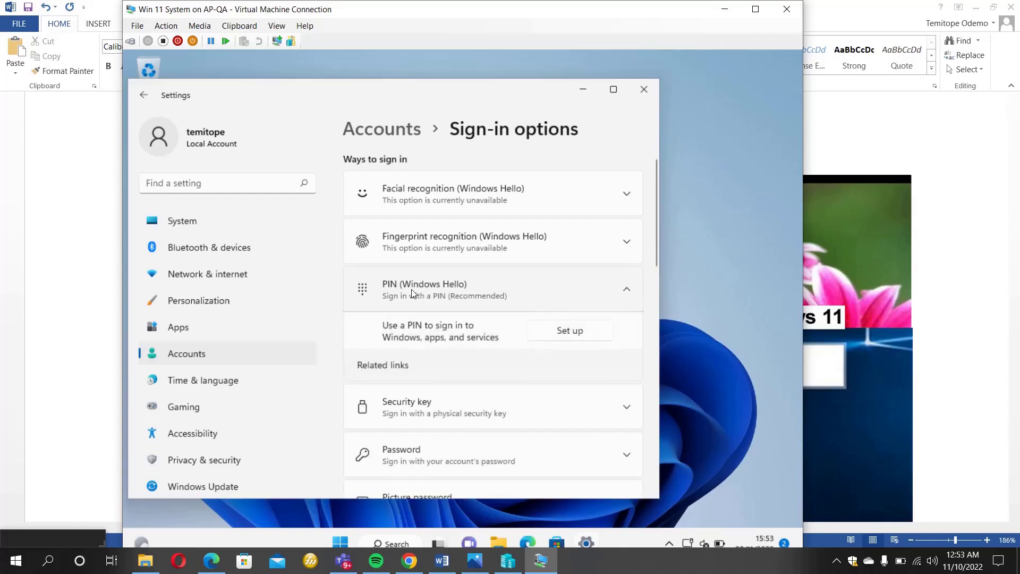
pyautogui.click(560, 334)
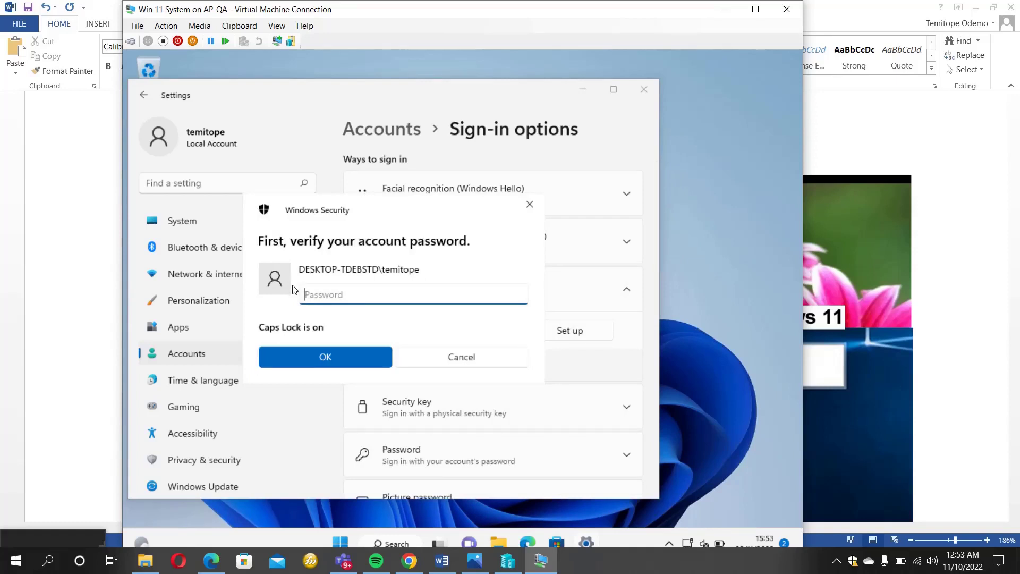
pyautogui.press('capslock')
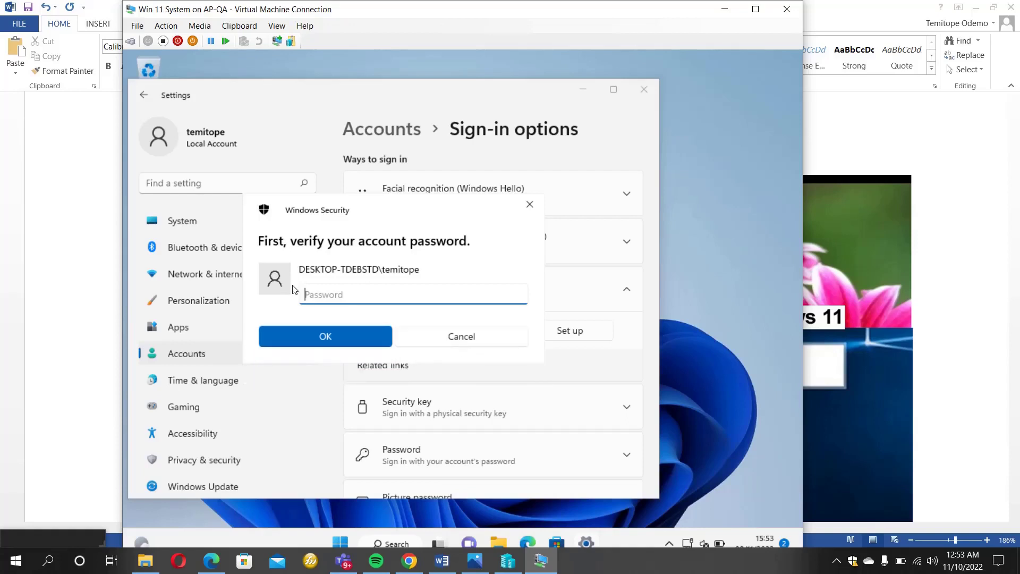
pyautogui.write('******')
pyautogui.write('**')
pyautogui.click(323, 338)
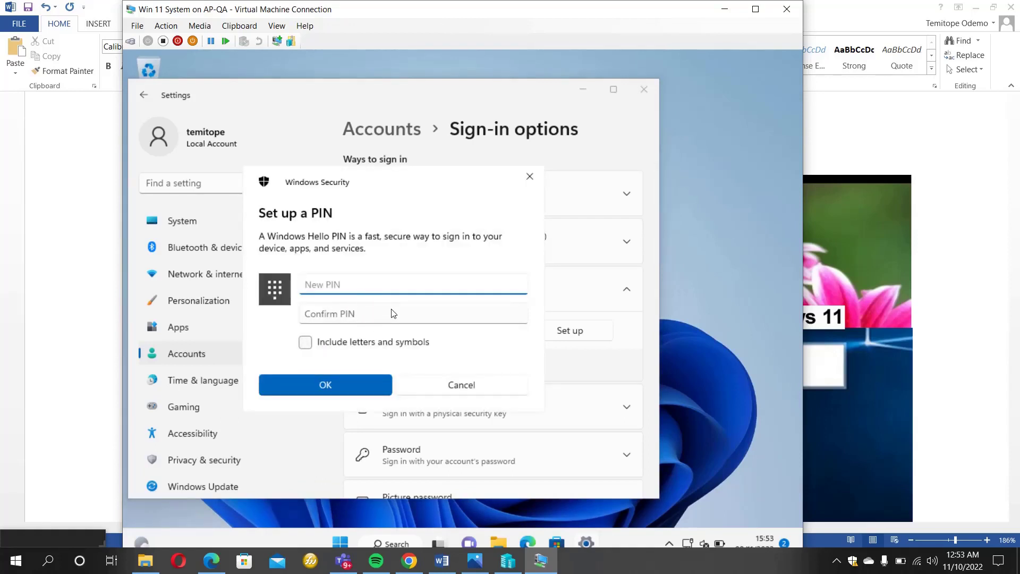
pyautogui.click(456, 387)
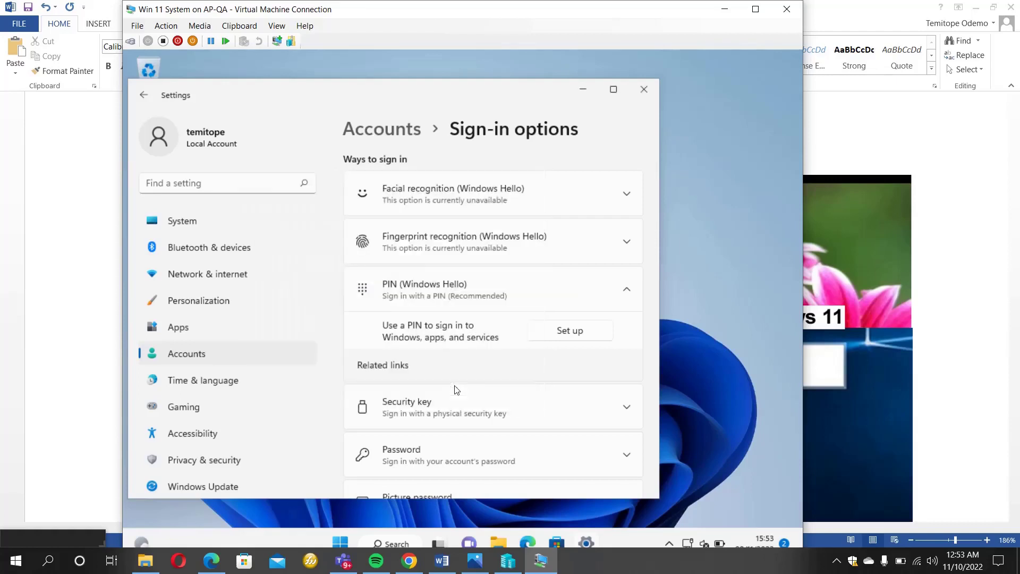
# Step: Expand the Password option and cancel the Change your password dialog
pyautogui.click(461, 451)
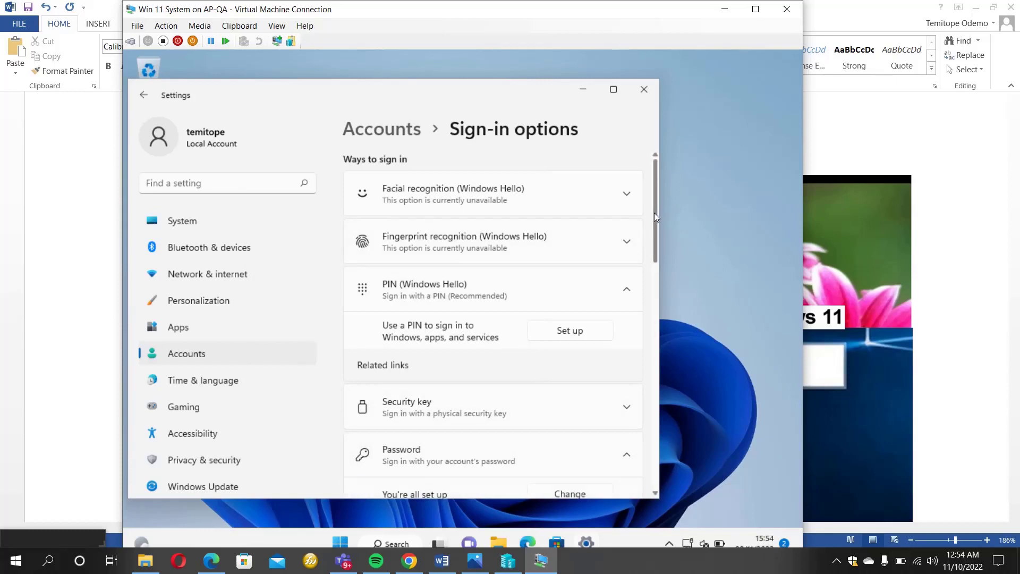
pyautogui.moveTo(654, 213); pyautogui.dragTo(658, 268)
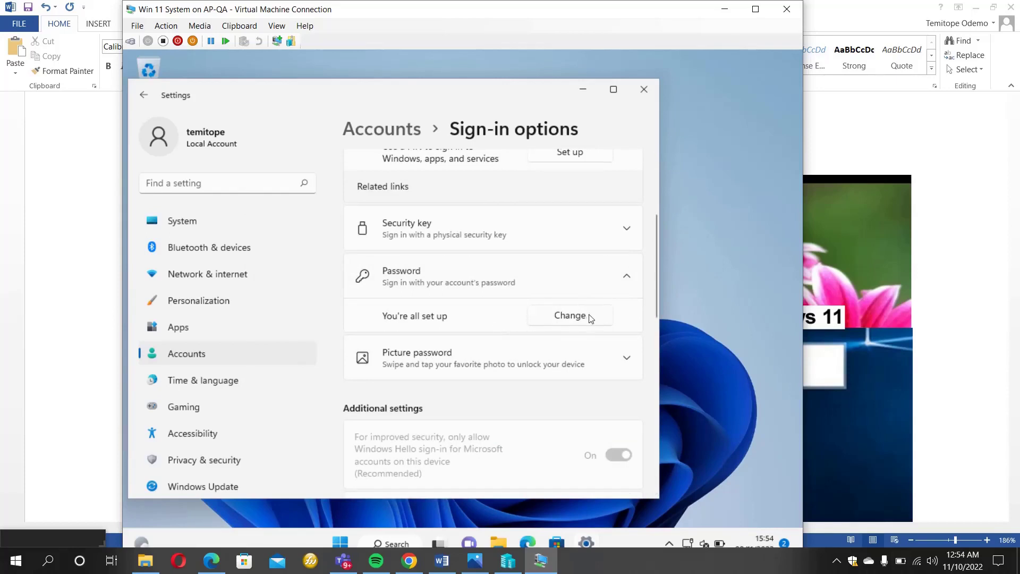
pyautogui.click(560, 316)
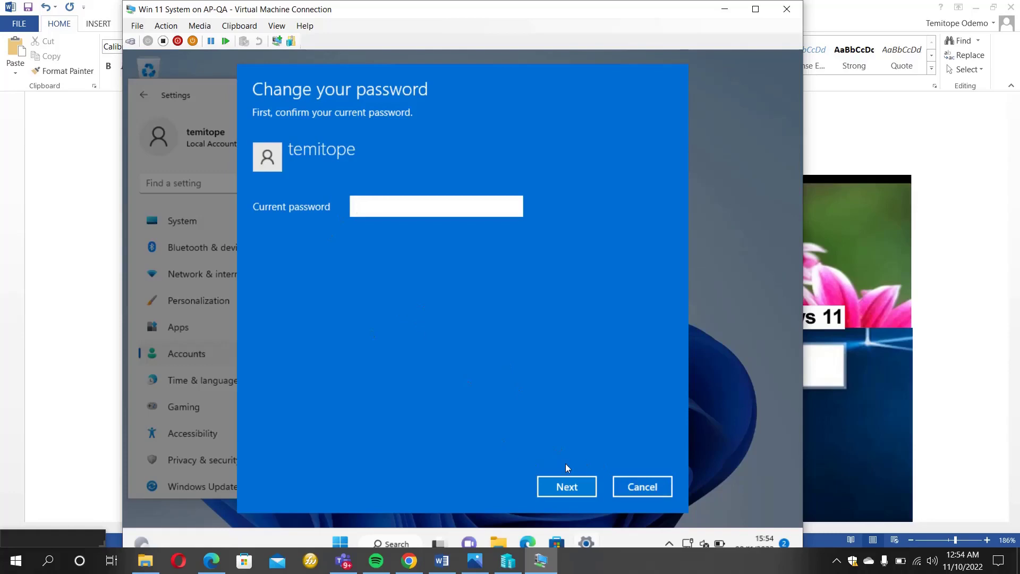
pyautogui.click(629, 487)
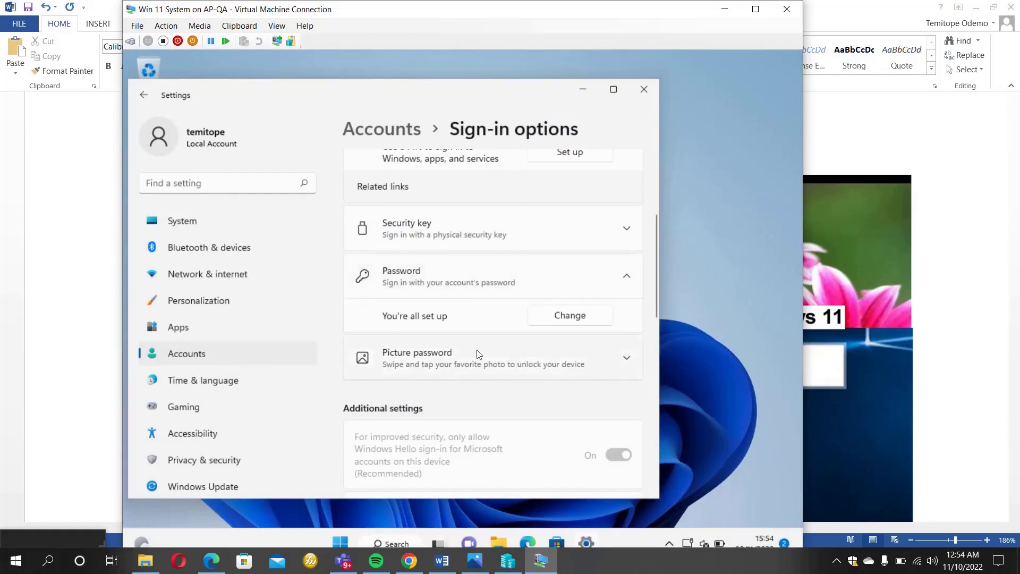
# Step: Remove the existing picture password, start a new one, and verify the account password
pyautogui.click(426, 356)
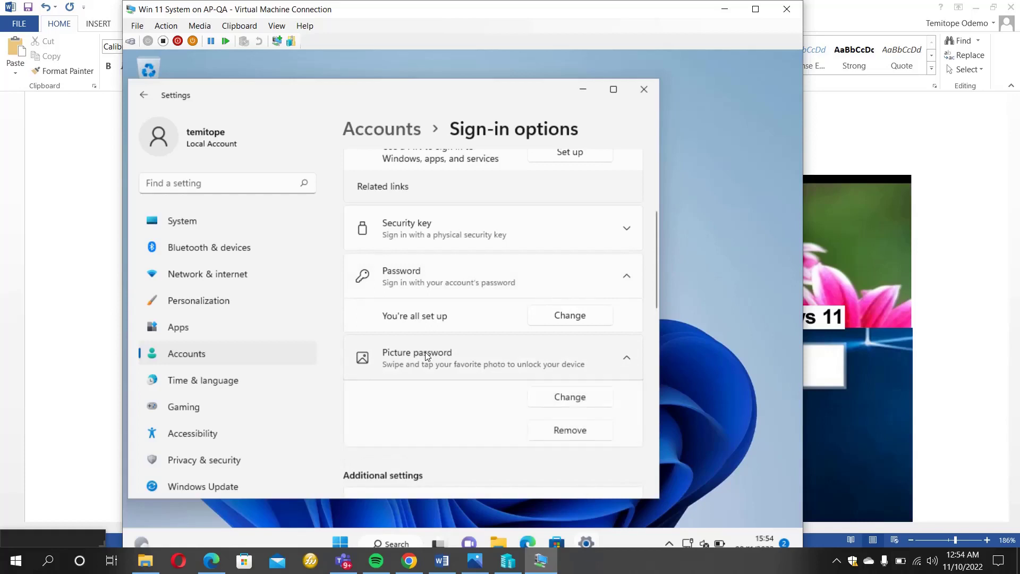
pyautogui.click(571, 431)
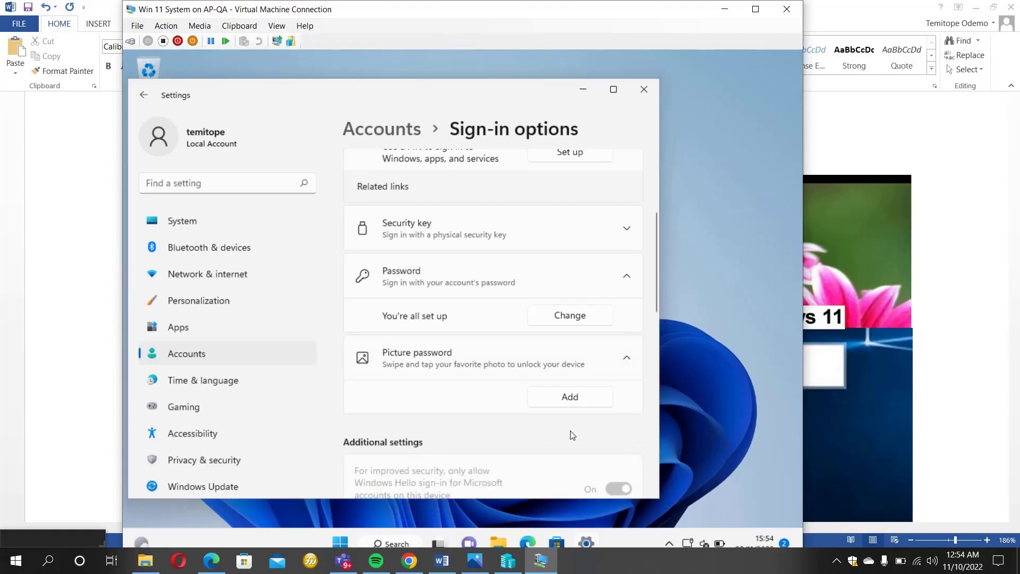
pyautogui.click(577, 401)
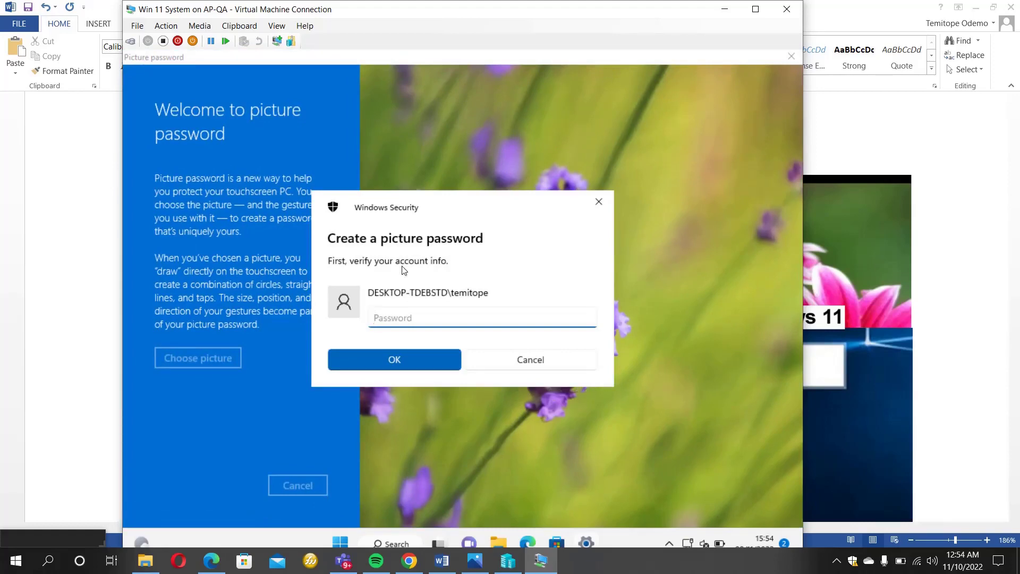
pyautogui.write('••')
pyautogui.write('••••••')
pyautogui.click(406, 359)
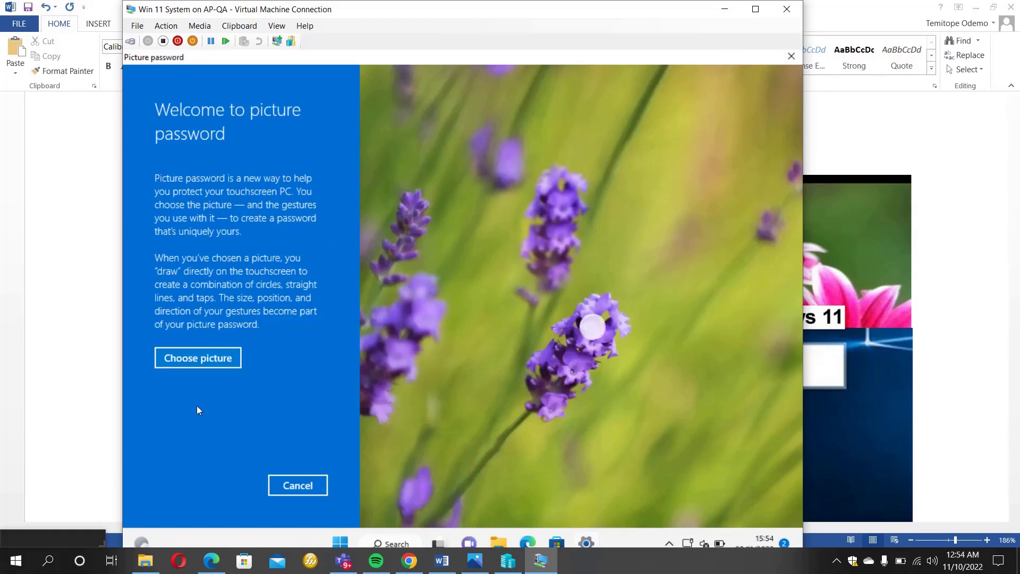
# Step: Choose the 1843513 flower image from Pictures and accept it as positioned
pyautogui.click(188, 360)
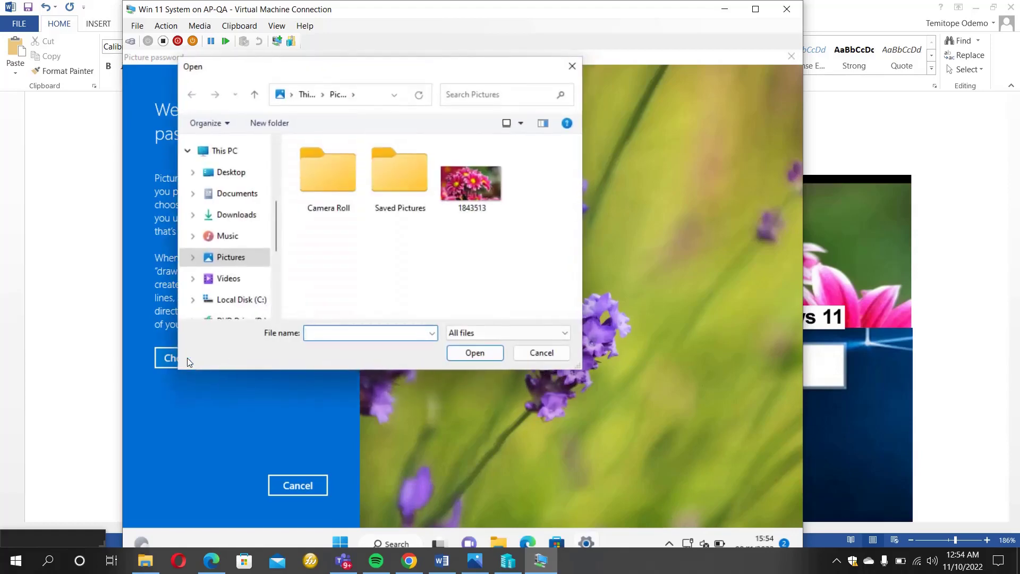
pyautogui.doubleClick(479, 182)
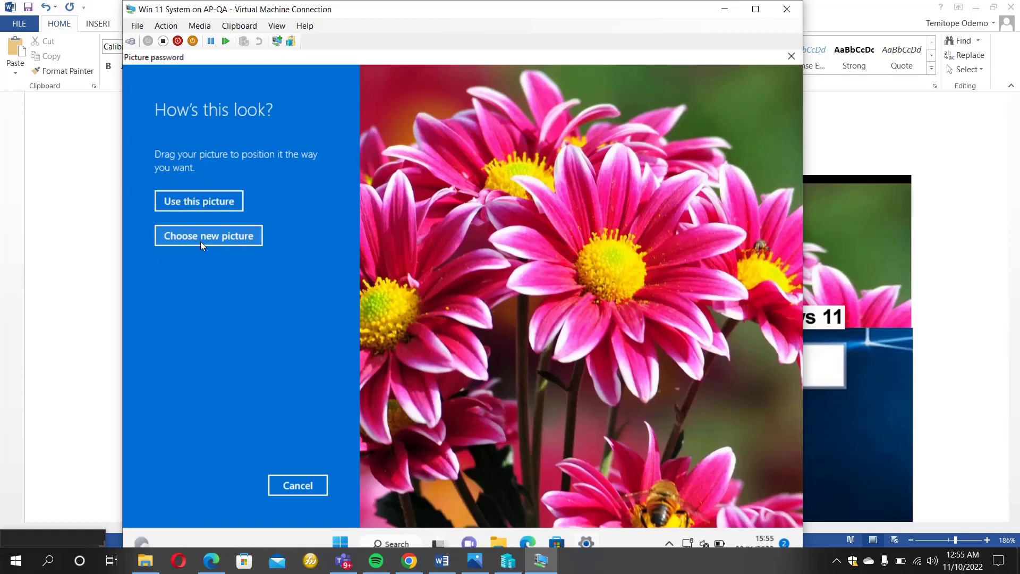
pyautogui.click(191, 205)
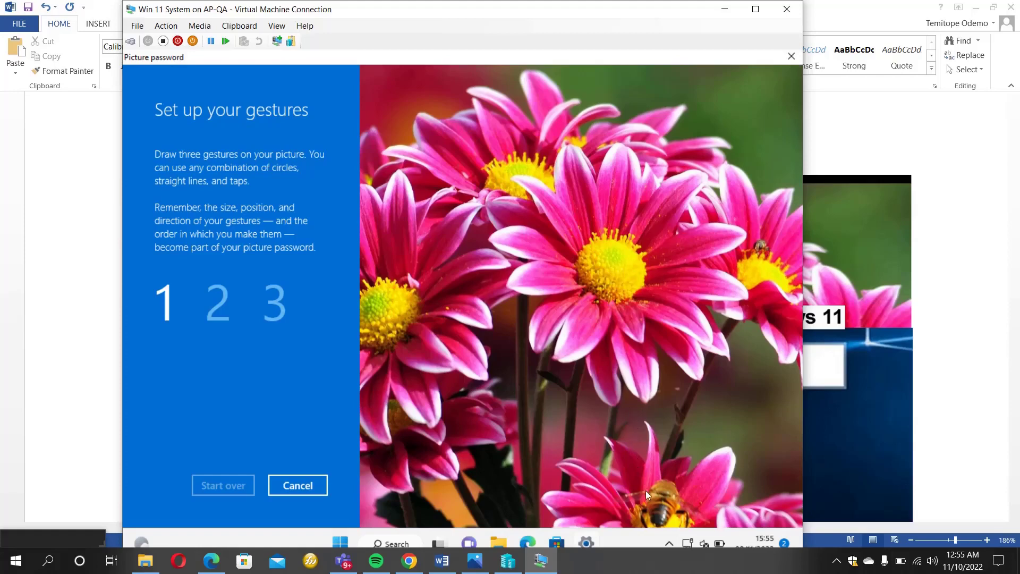
# Step: Draw three gestures: a short drag, a long diagonal line, and a tap on a flower centre
pyautogui.moveTo(645, 490); pyautogui.dragTo(648, 503)
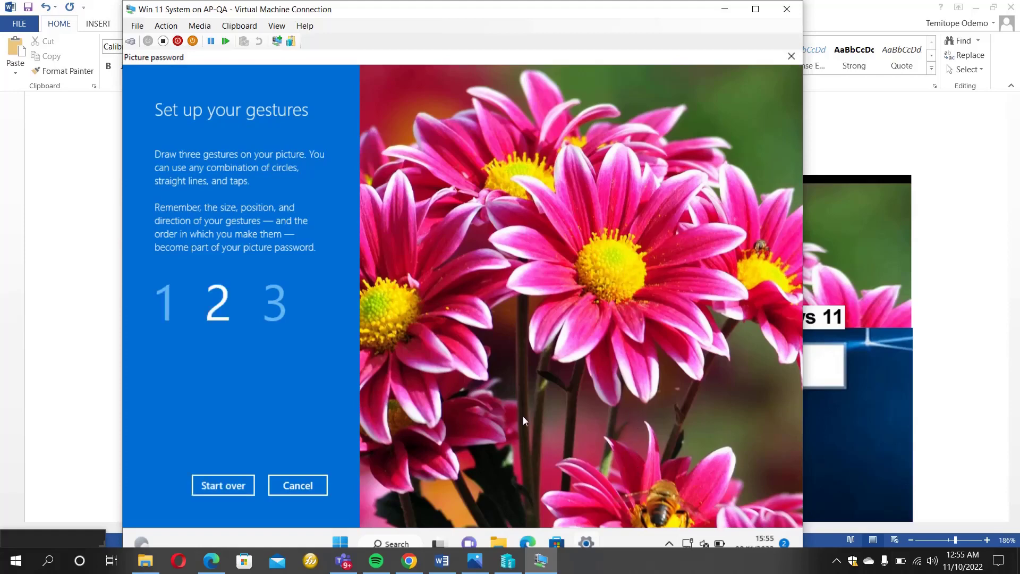
pyautogui.moveTo(523, 416); pyautogui.dragTo(388, 314)
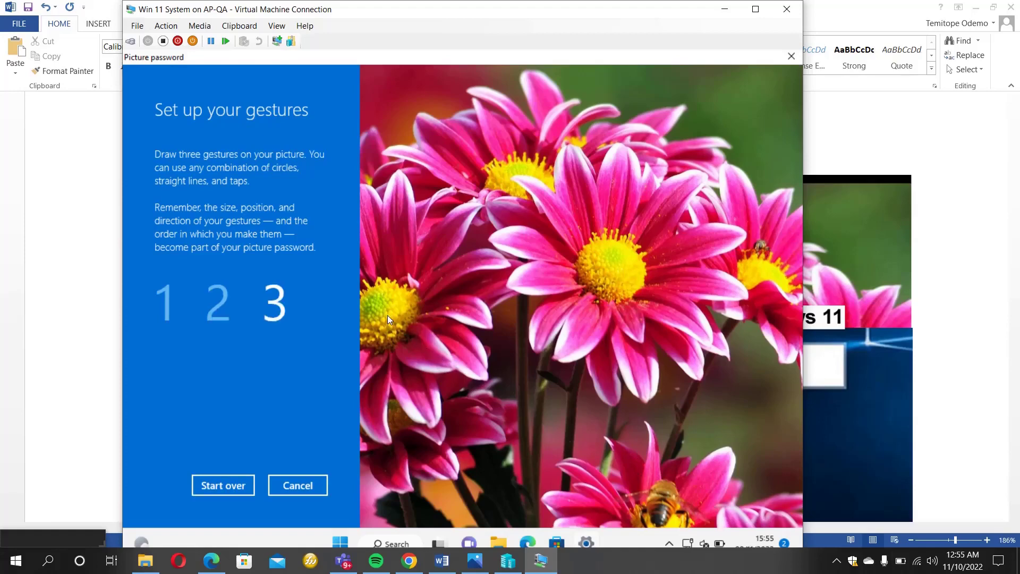
pyautogui.click(519, 173)
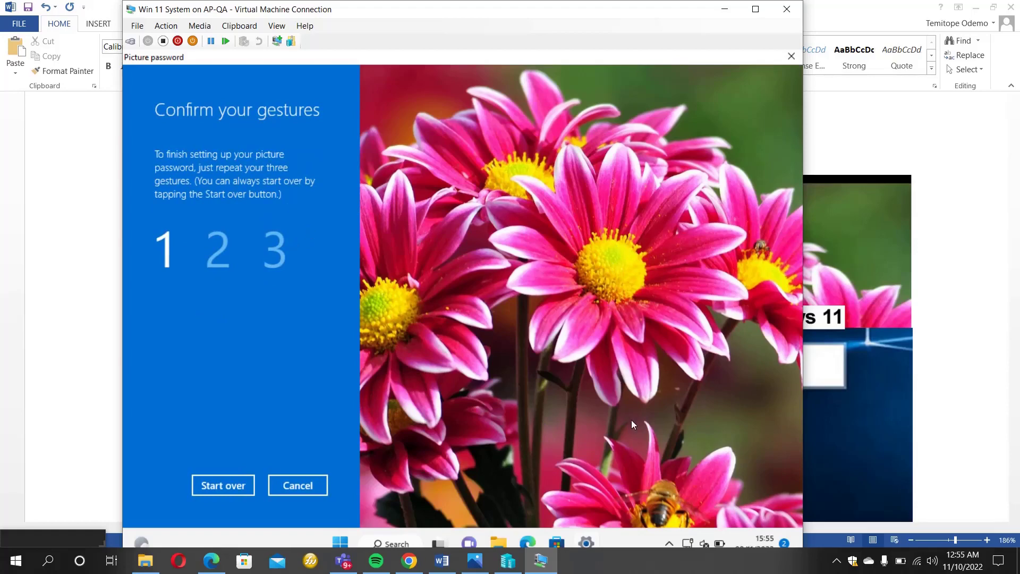
# Step: Repeat the same three gestures to confirm the picture password
pyautogui.click(649, 497)
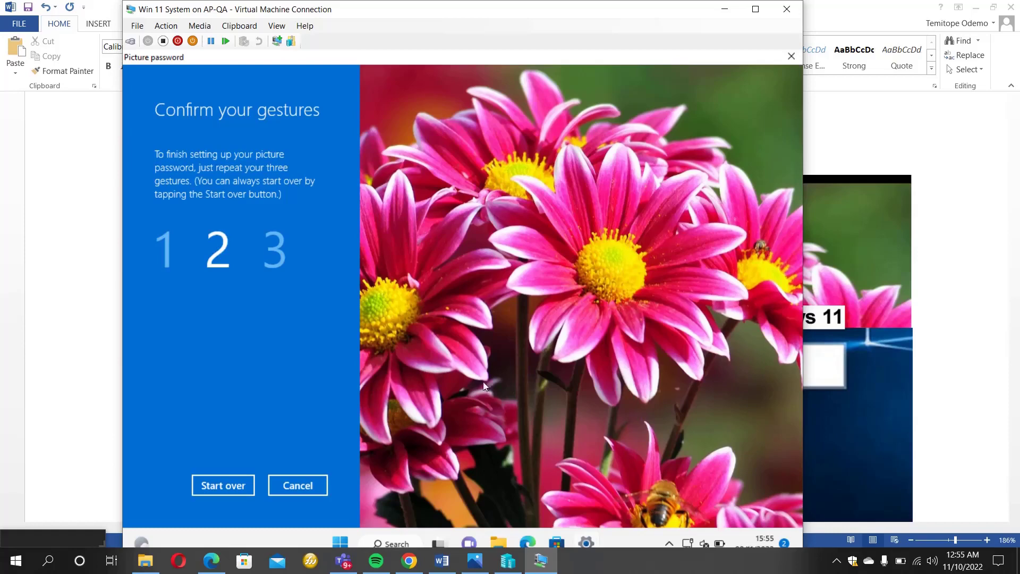
pyautogui.click(388, 319)
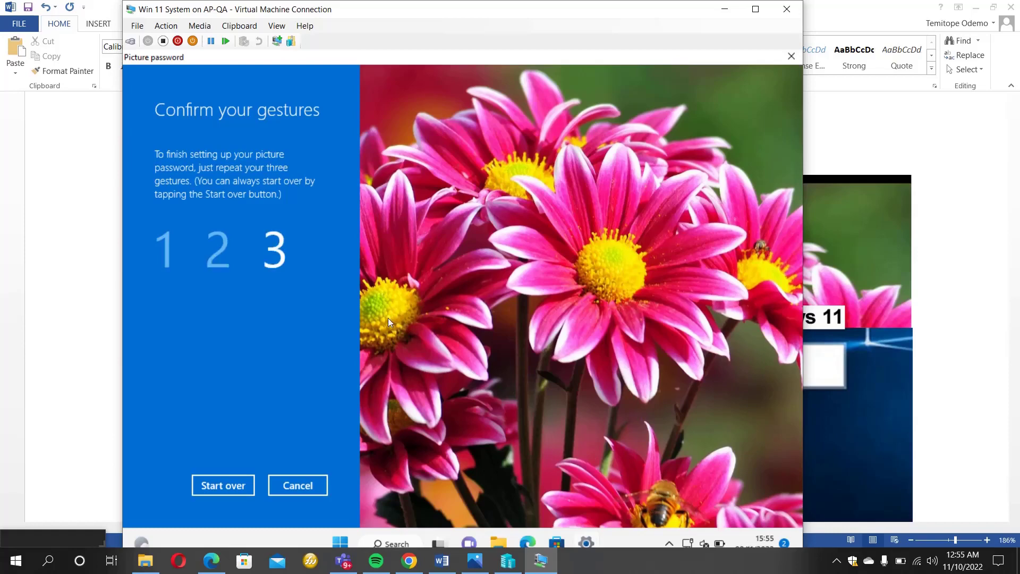
pyautogui.click(528, 185)
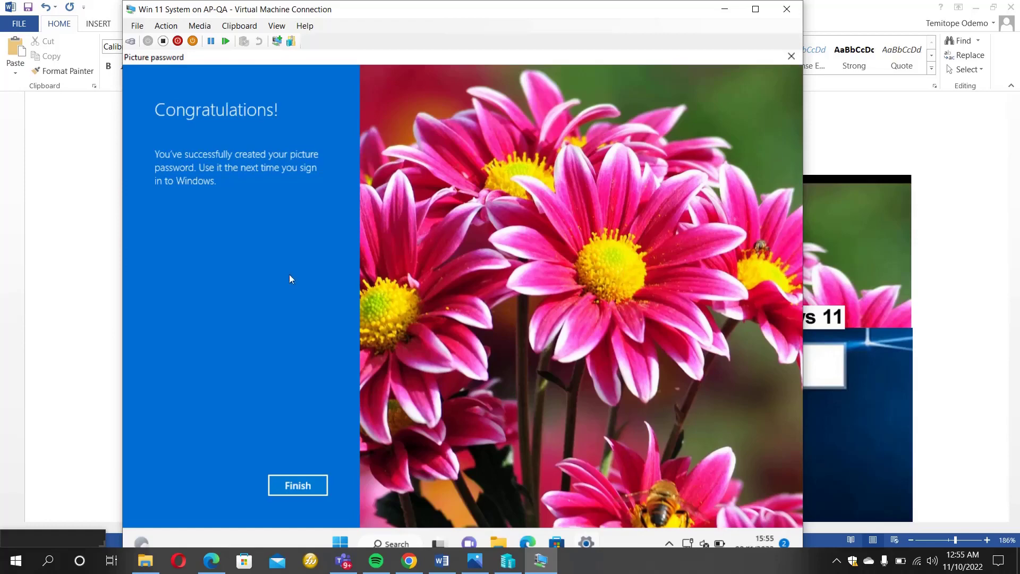
# Step: Finish the picture password setup and sign out via the Start right-click menu
pyautogui.click(311, 478)
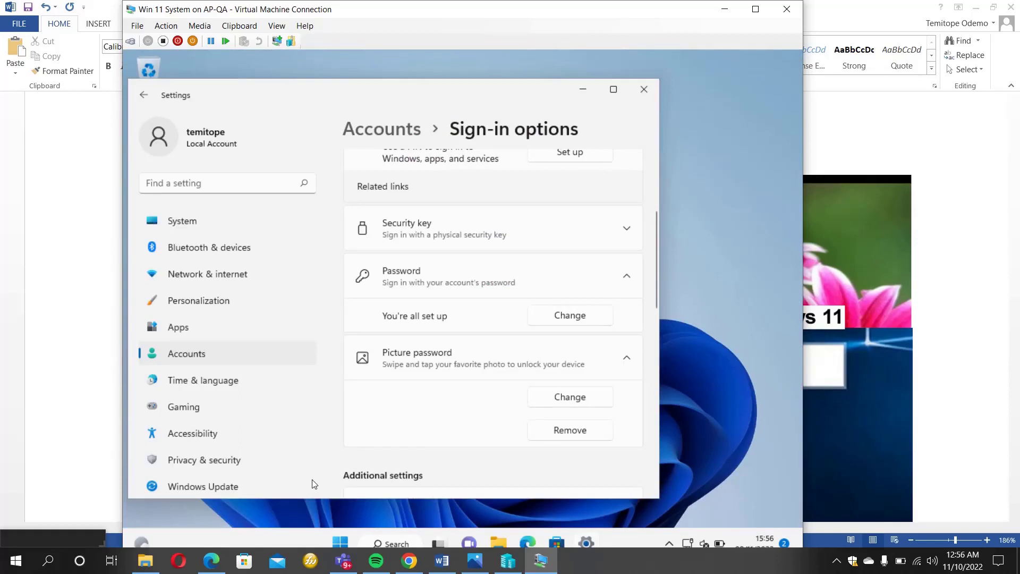
pyautogui.rightClick(338, 545)
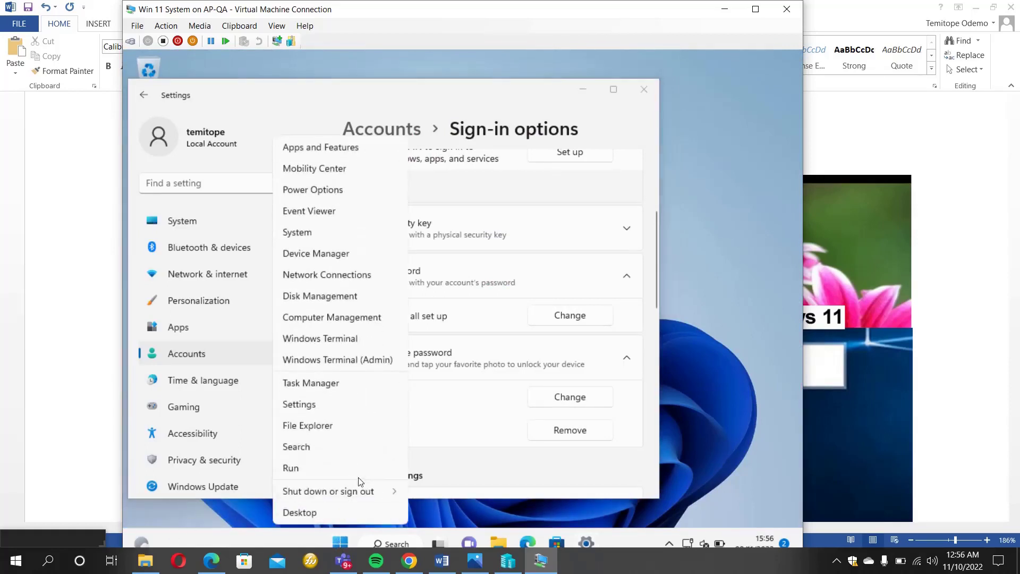
pyautogui.moveTo(327, 491)
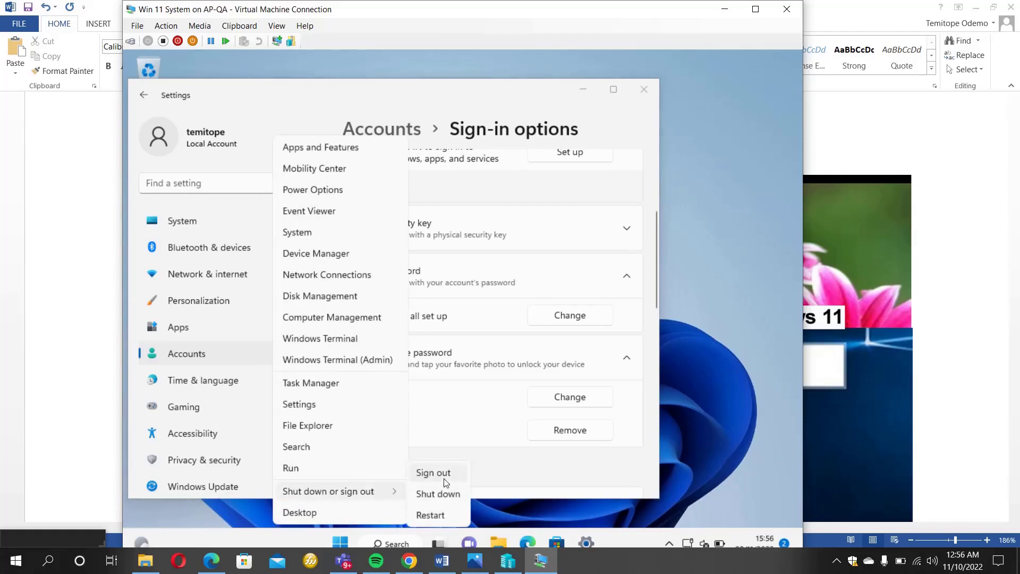
pyautogui.click(451, 474)
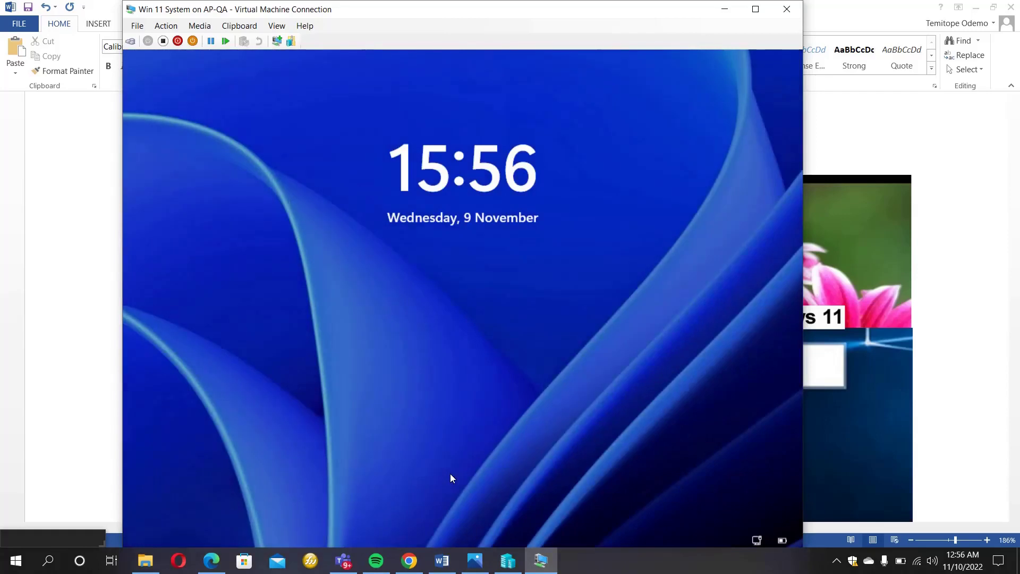
# Step: Dismiss the lock screen and show the Sign-in options on the sign-in screen
pyautogui.click(430, 329)
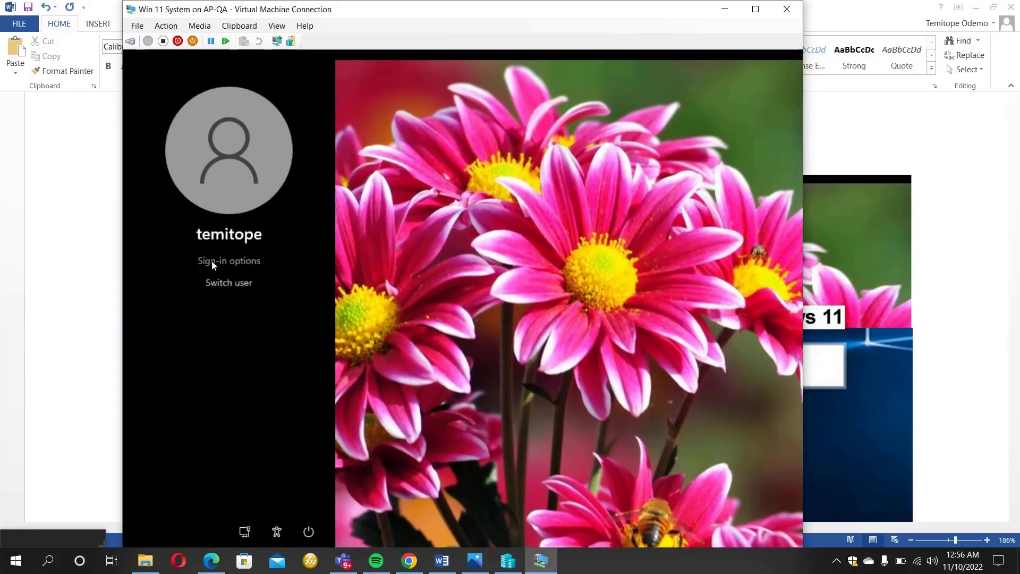
pyautogui.click(226, 261)
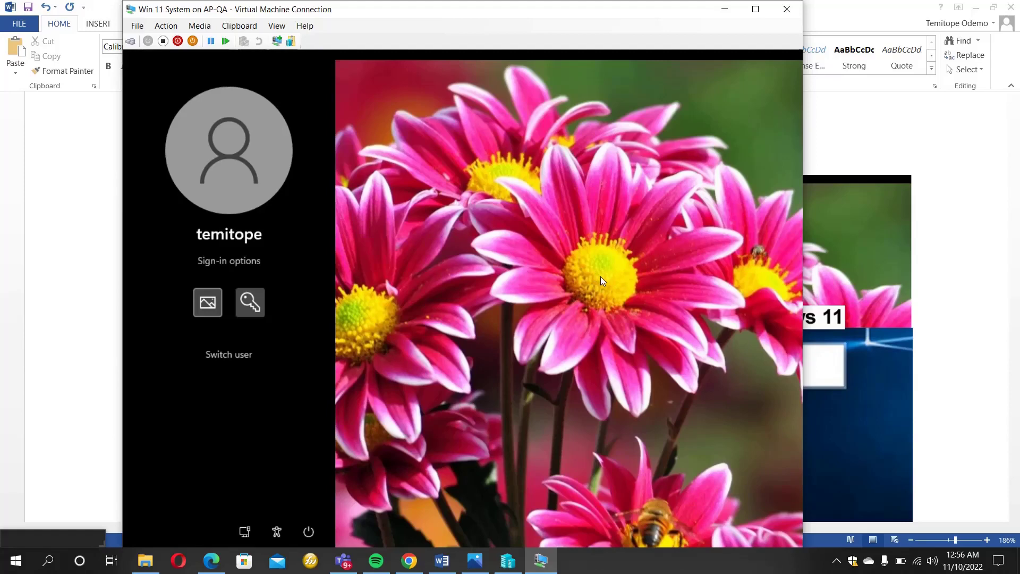
# Step: Repeat the picture password gestures on the flower photo to sign in as temitope
pyautogui.click(637, 536)
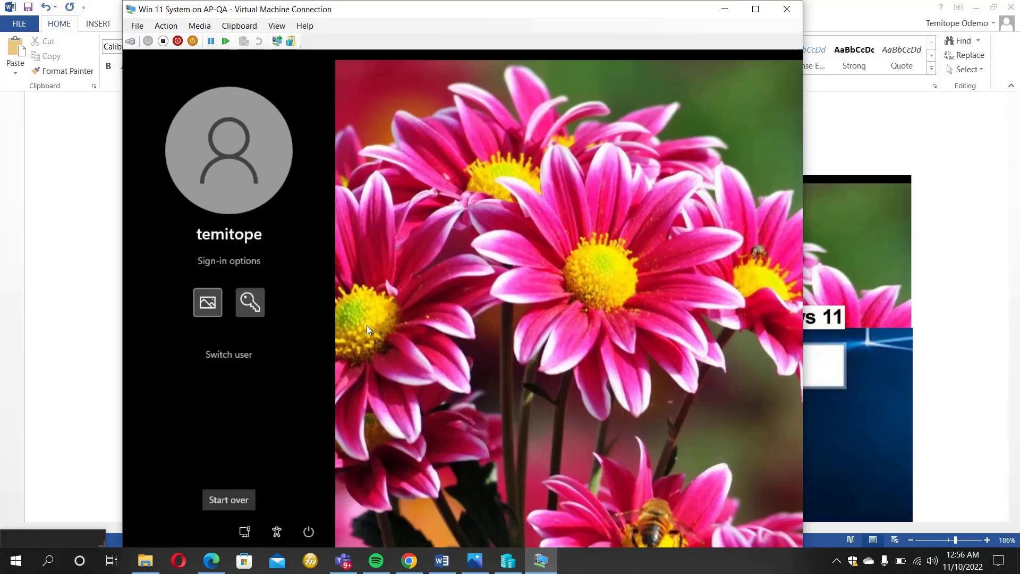
pyautogui.click(497, 187)
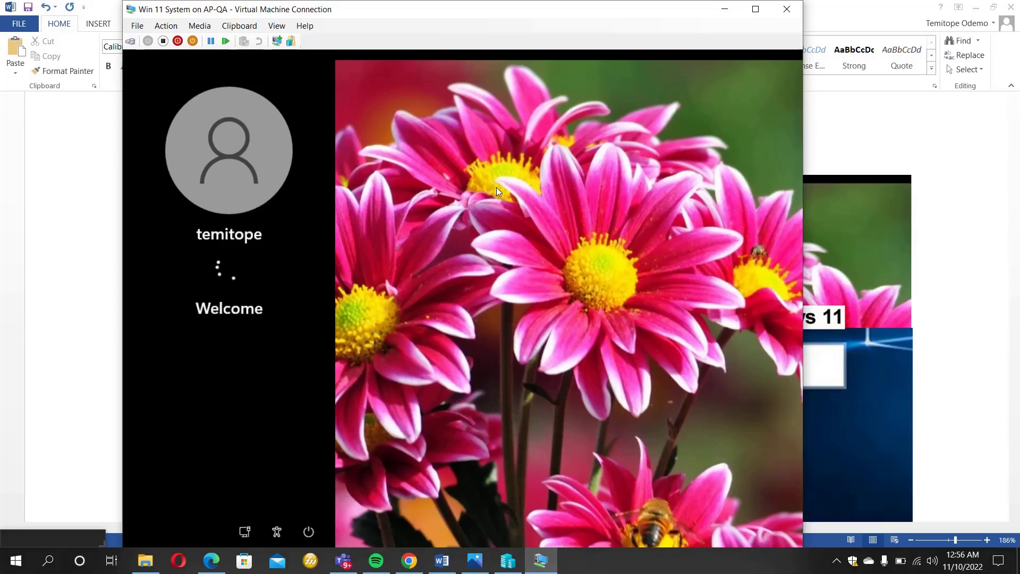